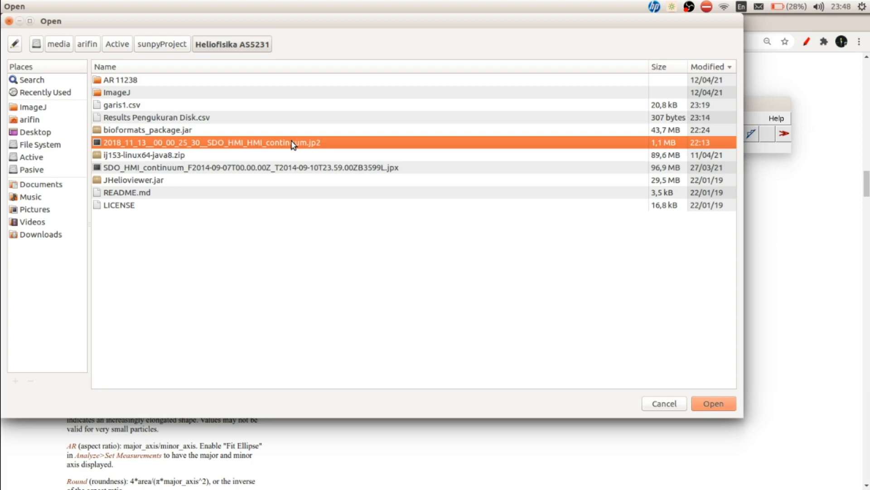
- Open 2018_11_13__00_00_25_30__SDO_HMI_HMI_continuum.jp2 through Bio-Formats as a Hyperstack, importing only Series 1 at 4096 x 4096
double_click(292, 143)
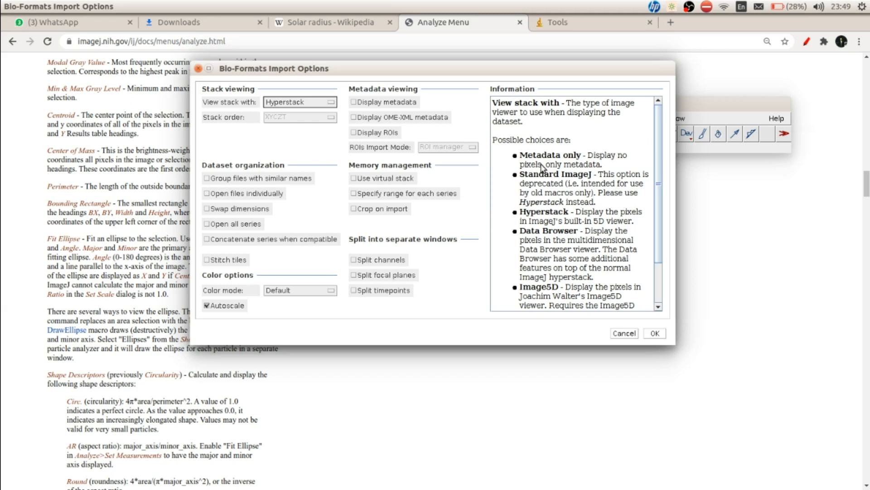
click(654, 334)
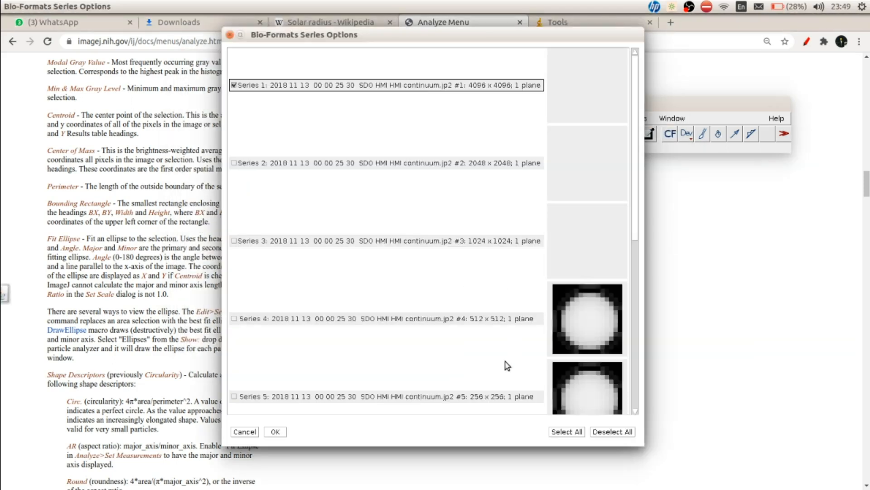
click(276, 433)
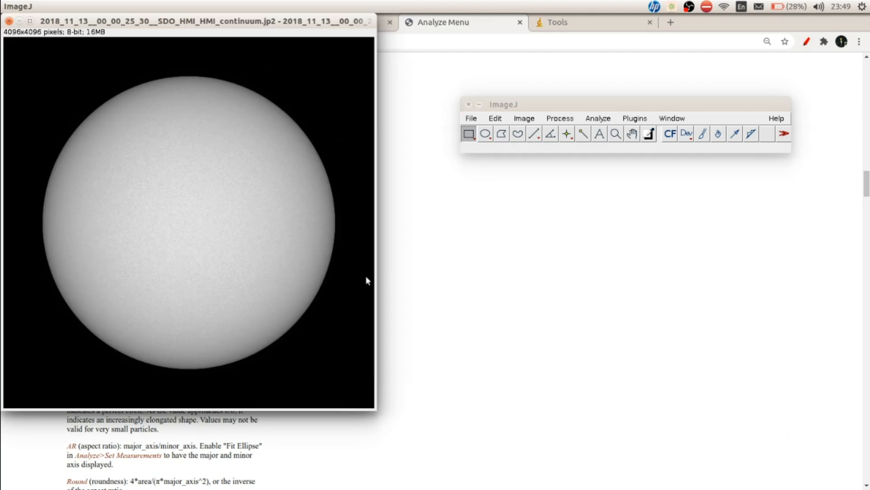
drag(277, 30, 301, 78)
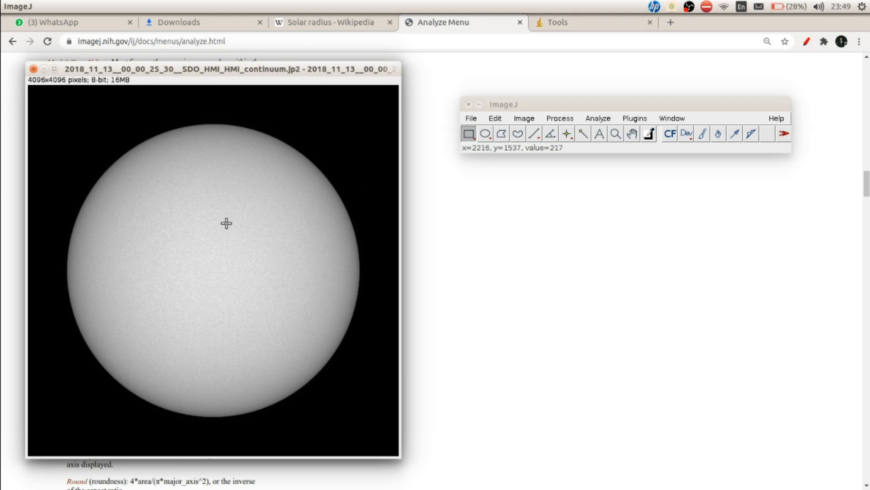
scroll(226, 223, up, 4)
scroll(226, 223, down, 4)
scroll(226, 223, down, 1)
scroll(208, 218, up, 1)
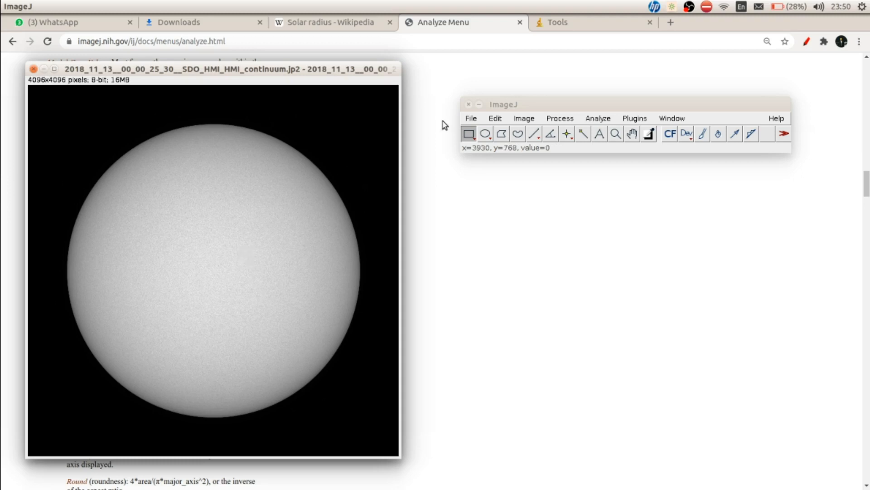
- Threshold the solar image so the whole disk is highlighted, with a lower level of 16 and an upper level of 255
click(520, 119)
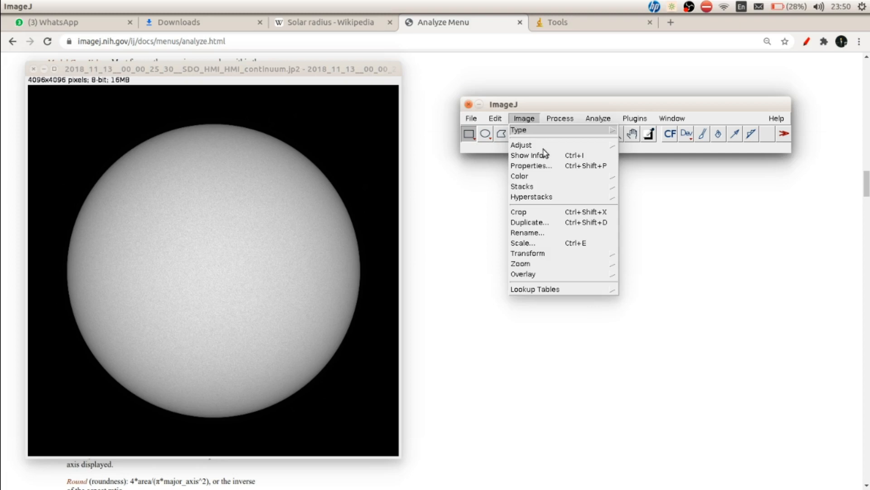
mouse_move(550, 131)
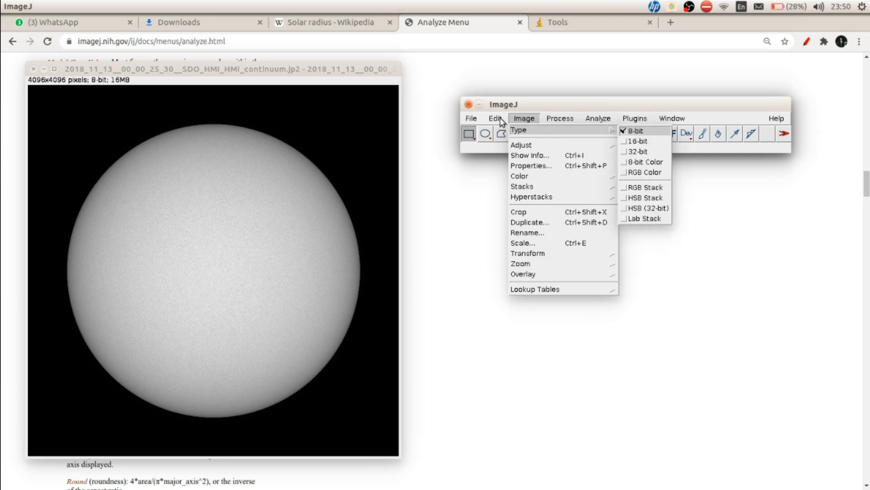
mouse_move(529, 142)
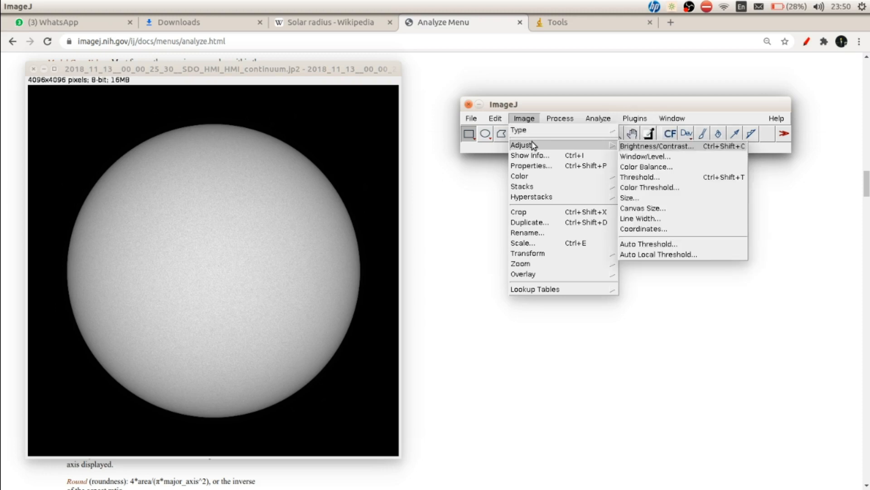
click(631, 174)
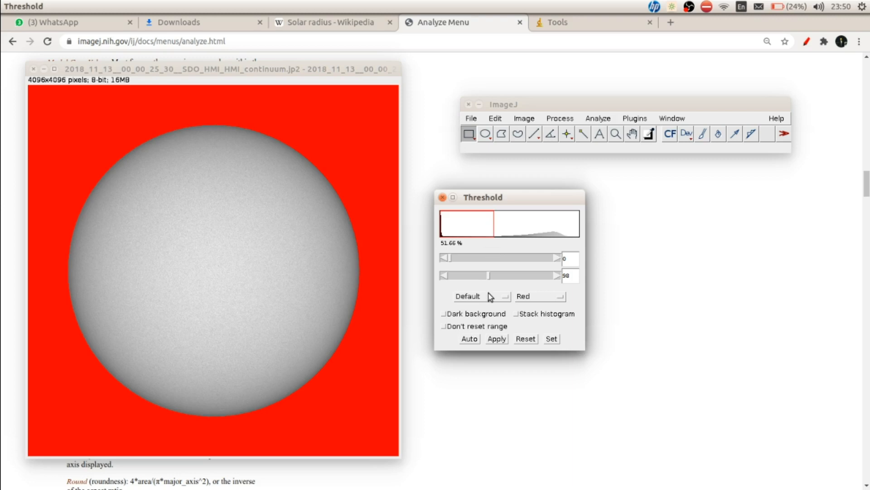
drag(489, 278, 467, 279)
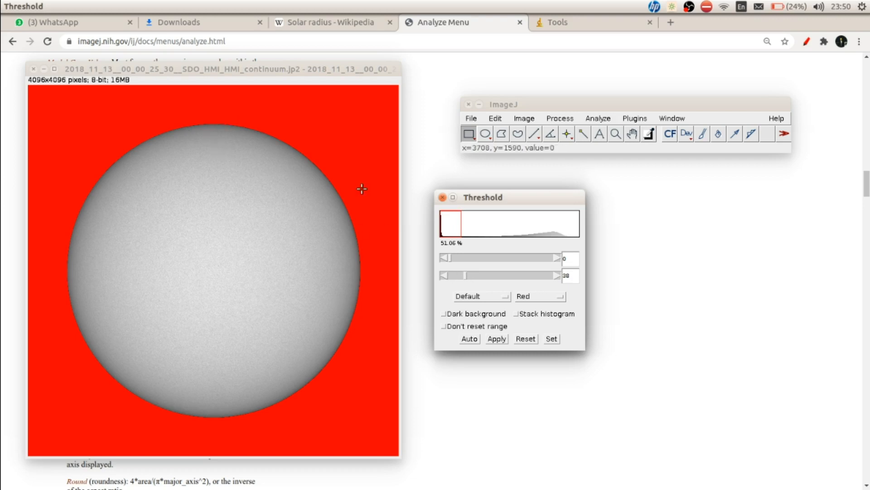
drag(469, 277, 581, 285)
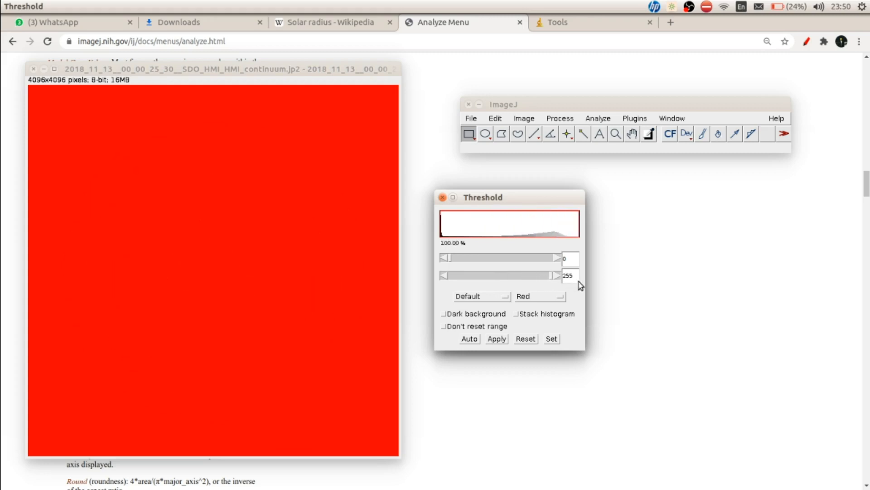
click(460, 261)
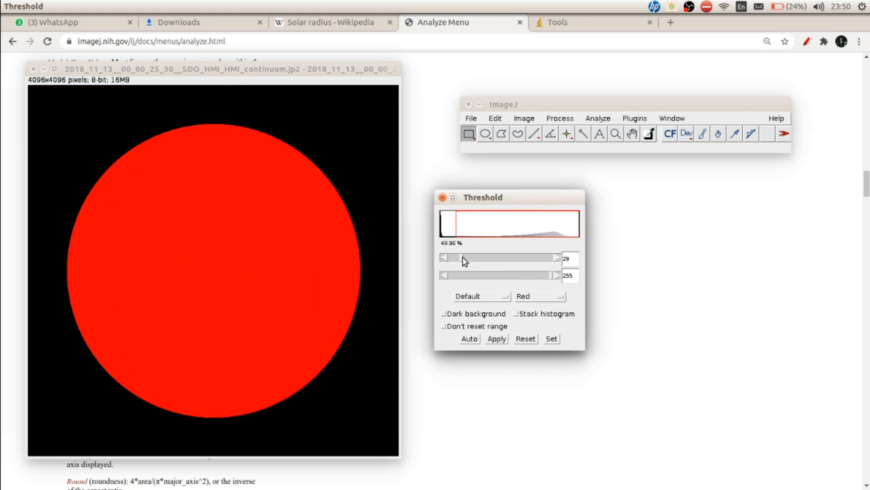
drag(458, 261, 457, 260)
click(551, 339)
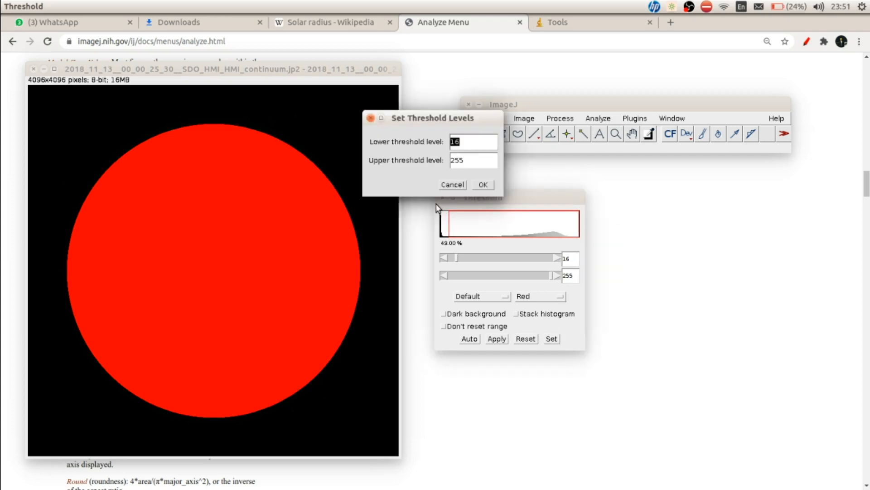
click(484, 185)
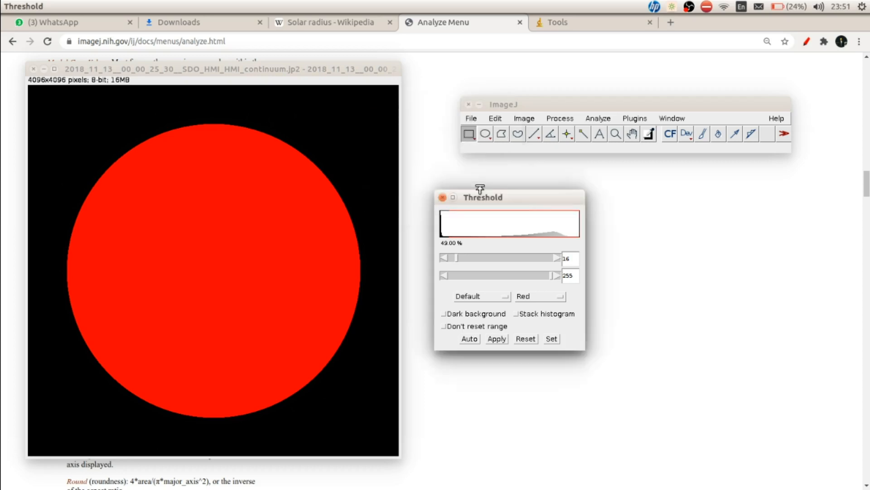
click(442, 197)
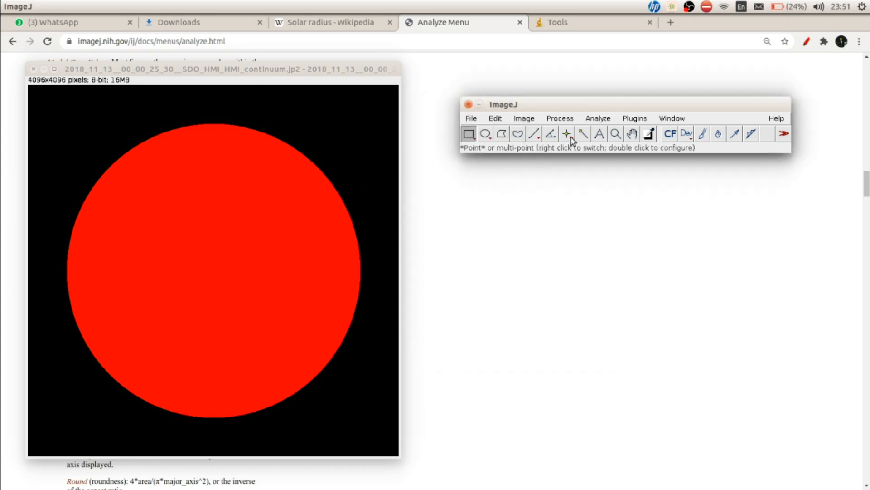
- Open the ROI Manager and place it beside the solar image
click(588, 118)
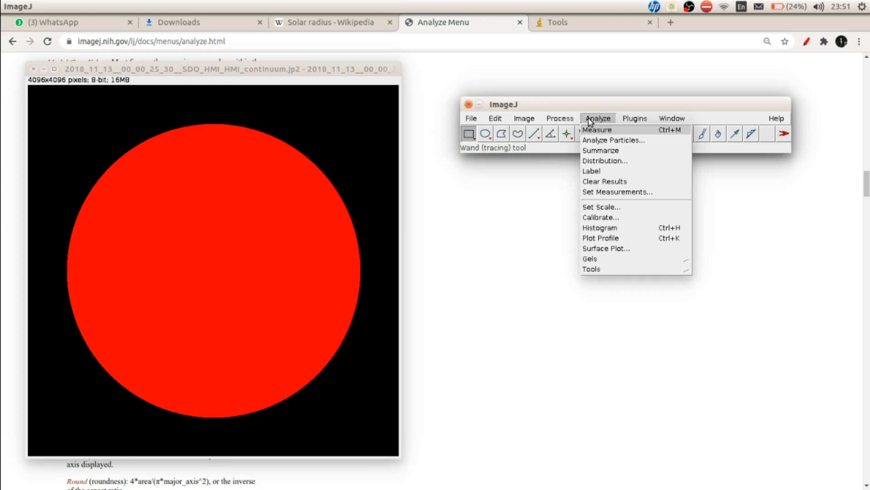
mouse_move(620, 271)
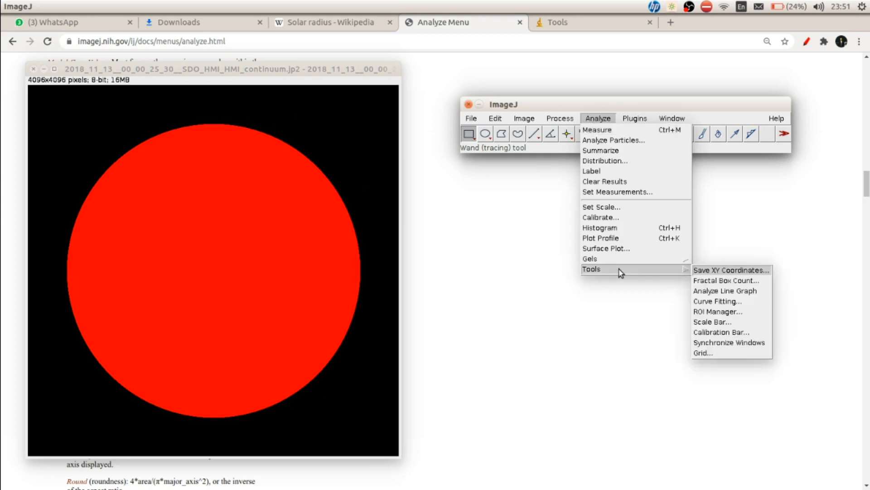
click(717, 311)
mouse_move(528, 182)
mouse_down()
mouse_move(511, 187)
mouse_move(499, 176)
mouse_move(513, 170)
mouse_up()
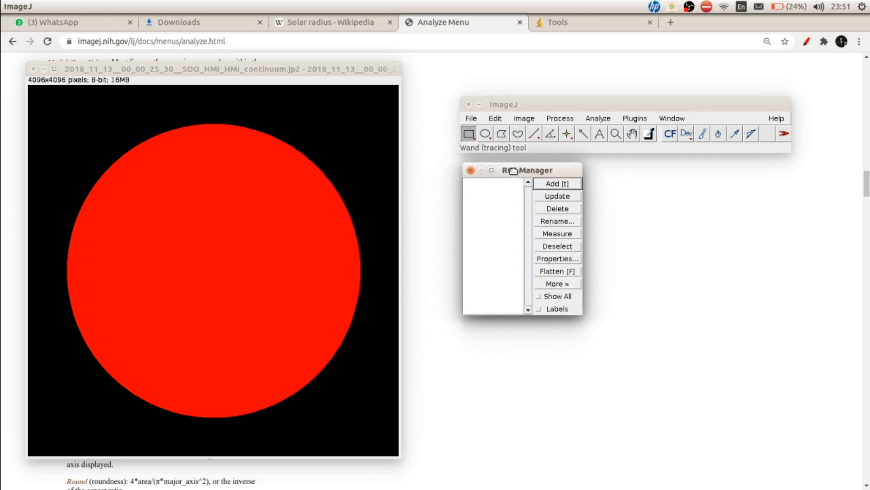
- Confirm the measurement settings with area, centroid, center of mass, perimeter, fit ellipse, shape descriptors, skewness and display label enabled, using 3 decimal places
click(598, 119)
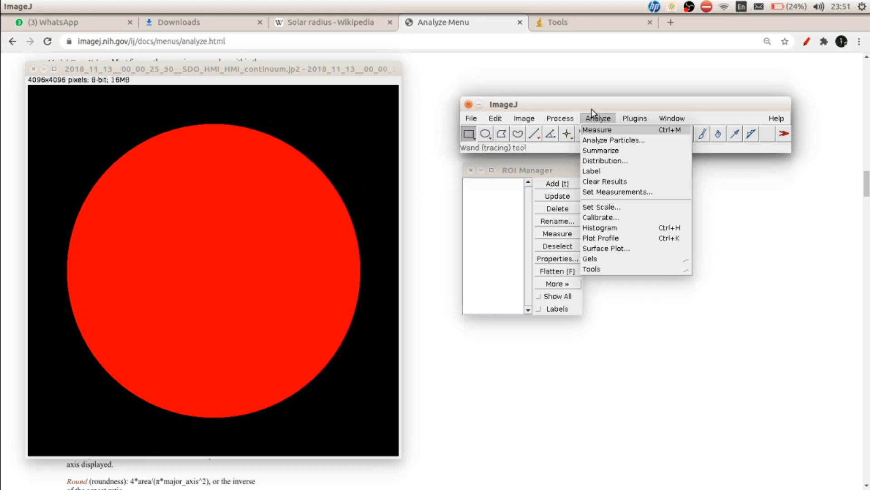
click(607, 192)
drag(375, 84, 529, 126)
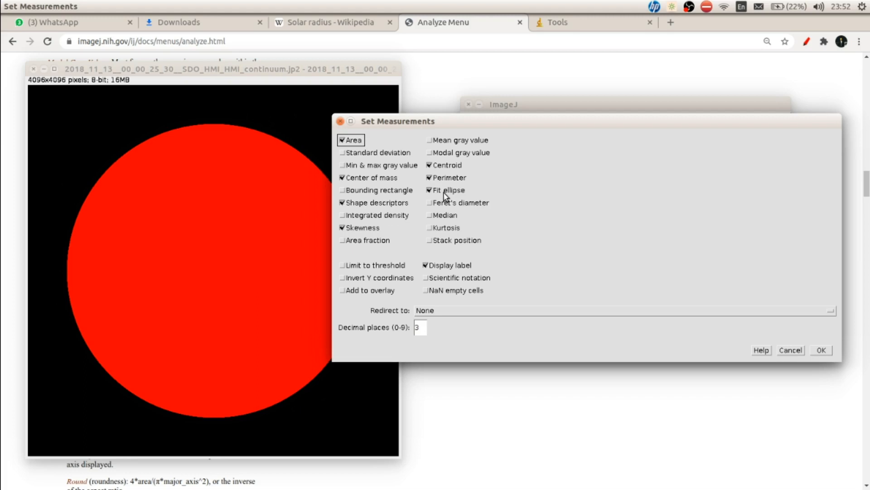
click(821, 350)
drag(498, 180, 495, 185)
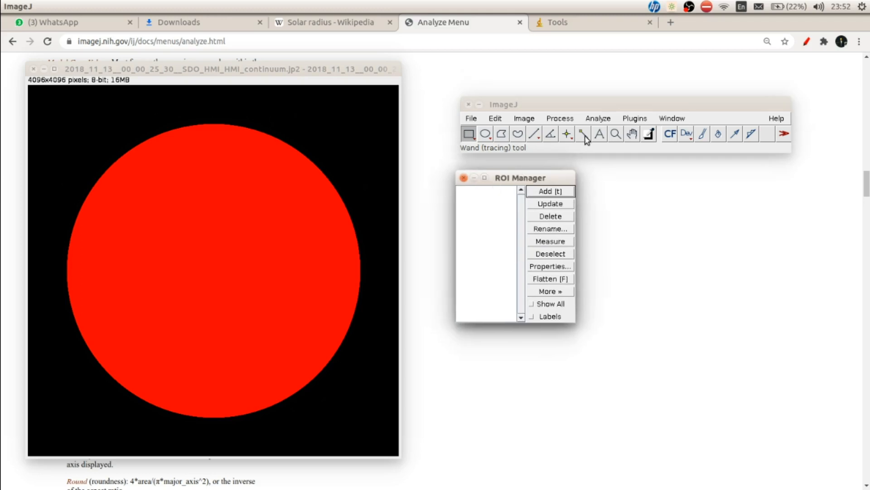
- Trace the thresholded solar disk with the Wand tool and add the outline to the ROI Manager with labels shown
click(584, 134)
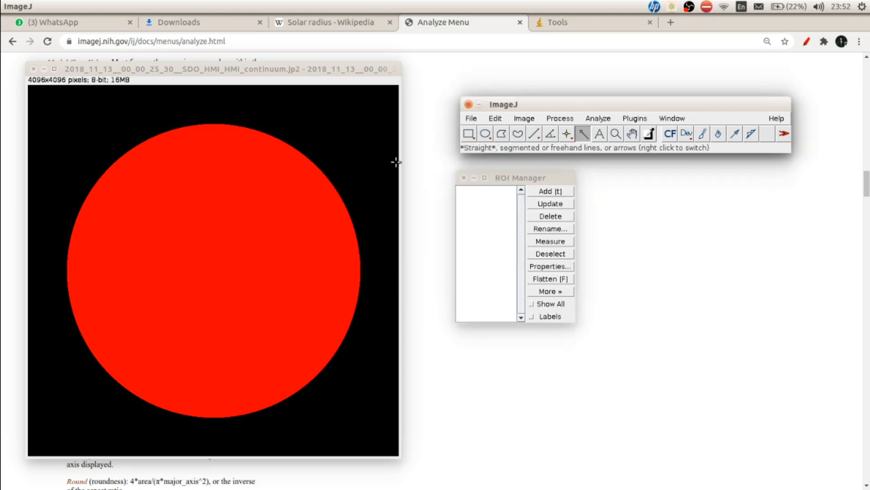
click(204, 227)
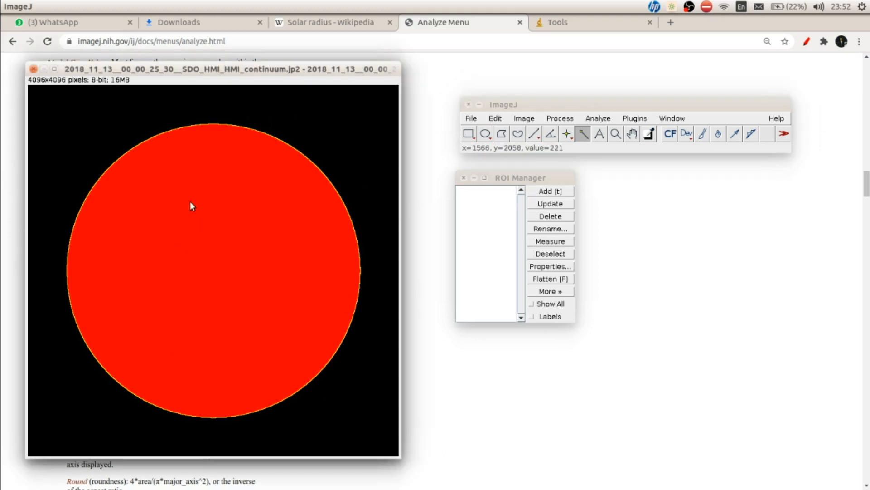
click(557, 194)
click(549, 319)
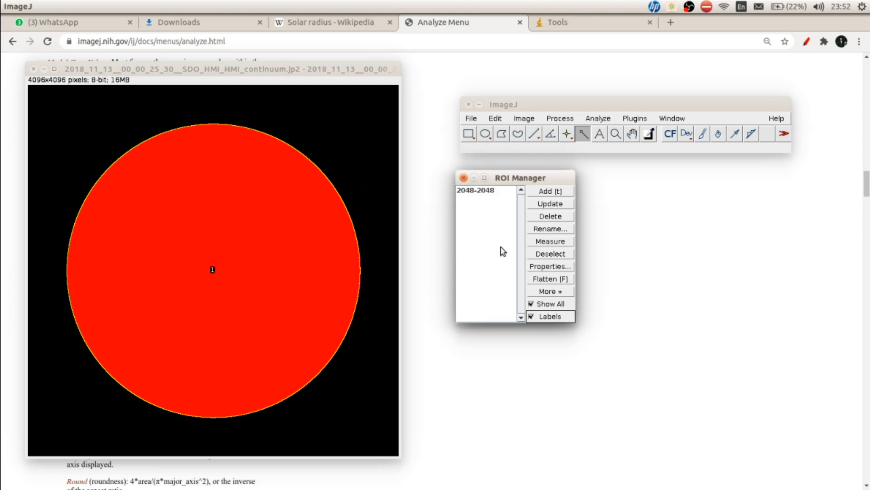
- Measure the solar disk region from the ROI Manager and bring the numeric columns of the results table into view
click(539, 245)
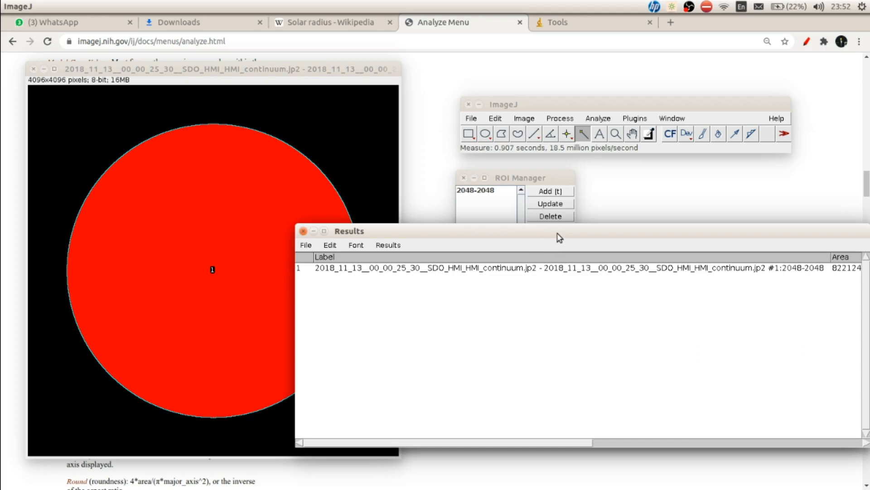
drag(558, 233, 358, 175)
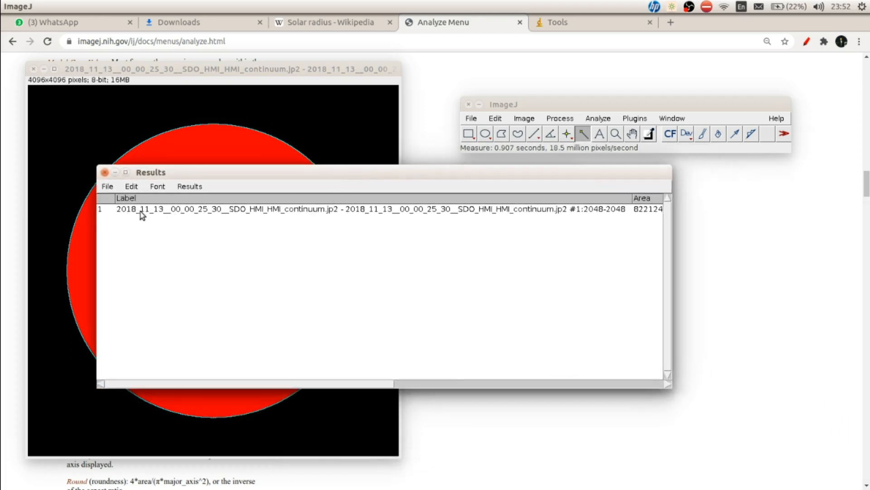
drag(316, 384, 525, 388)
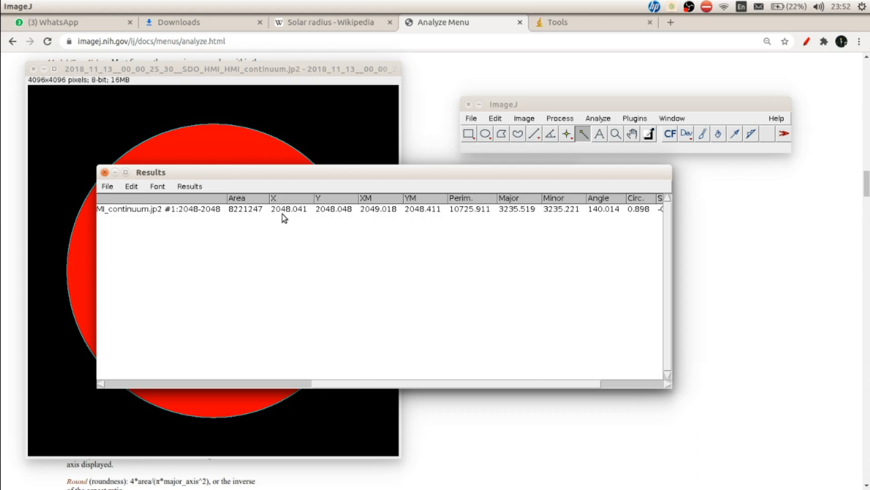
- Examine the disk's centroid against the image center, plus its perimeter, ellipse axes, circularity, skewness and roundness in the results table
drag(314, 179, 276, 268)
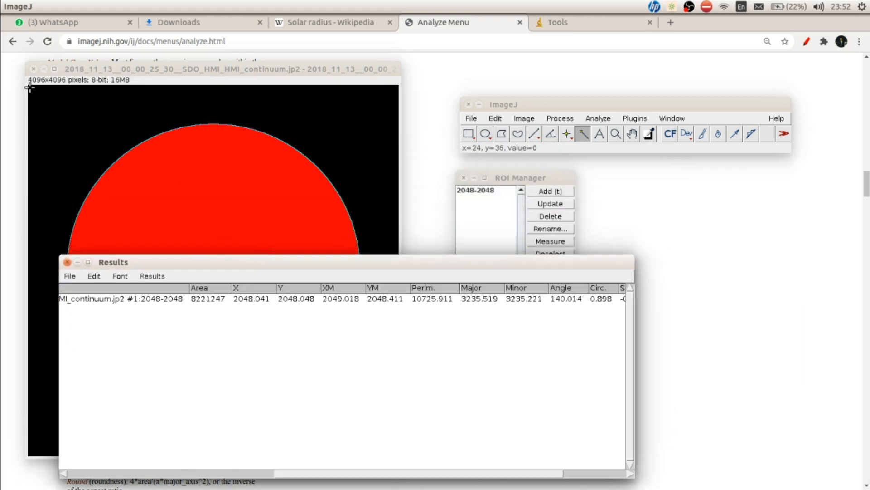
drag(246, 265, 519, 159)
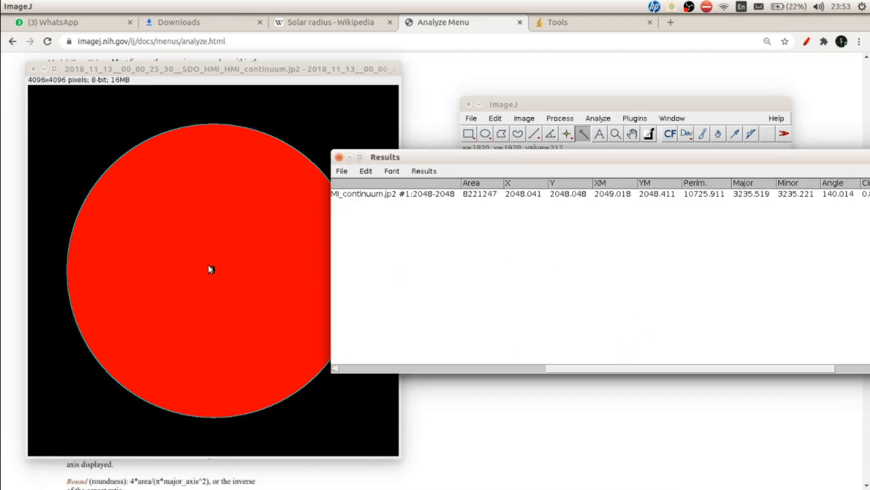
drag(461, 159, 464, 179)
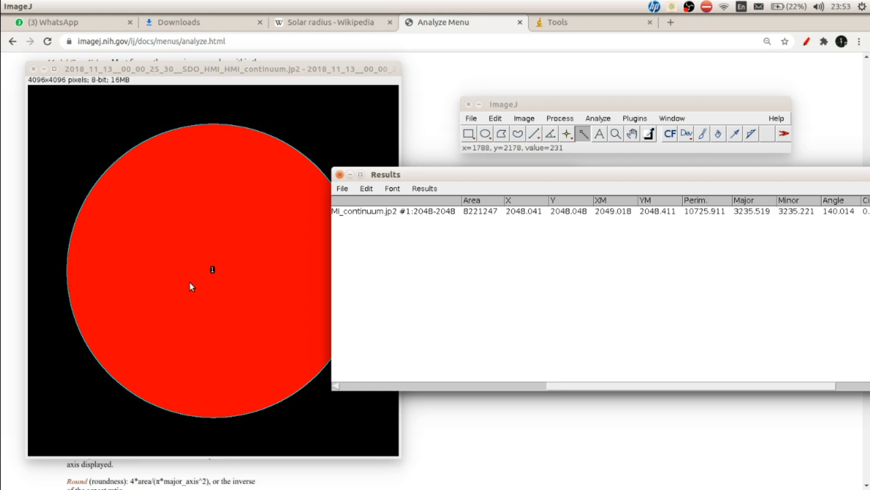
drag(618, 182, 468, 192)
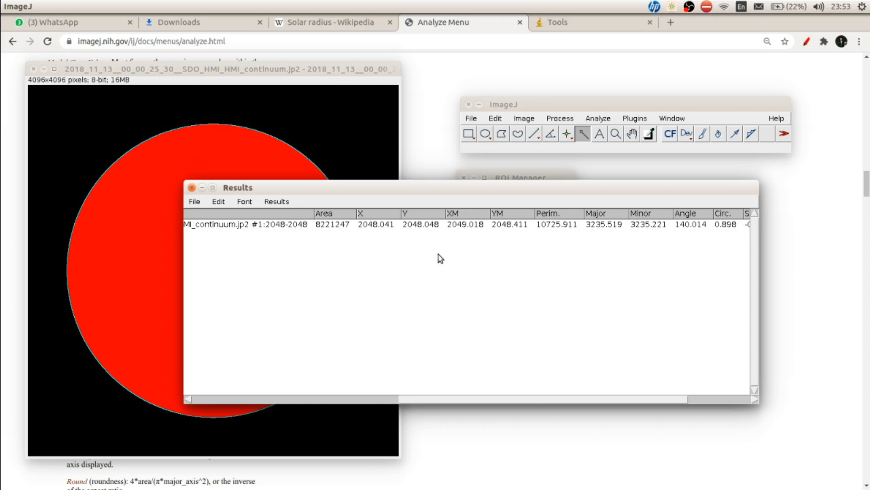
drag(479, 397, 562, 400)
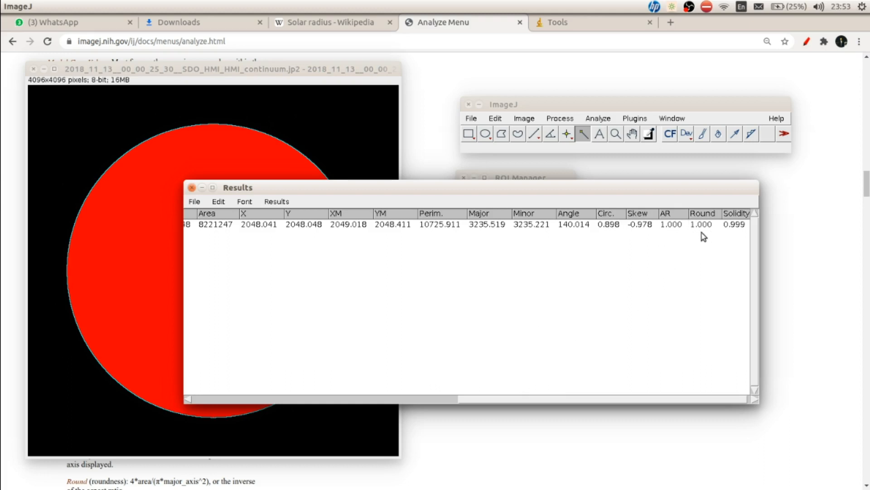
drag(620, 398, 574, 398)
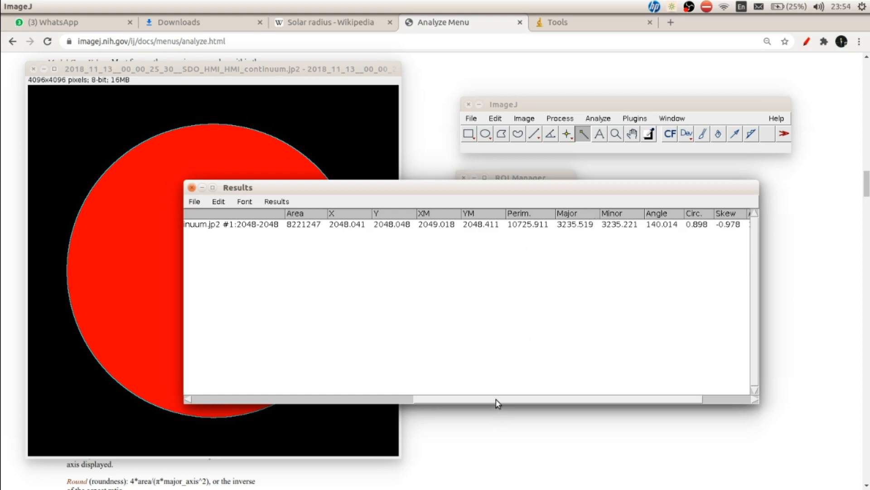
drag(495, 399, 458, 342)
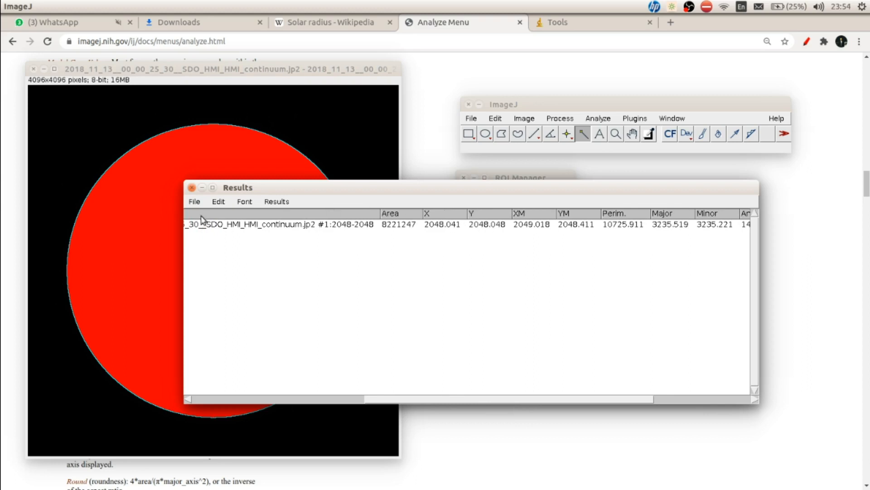
- Save the results table as HasilProses.csv in the Heliofisika AS5231 folder and close the table
click(194, 202)
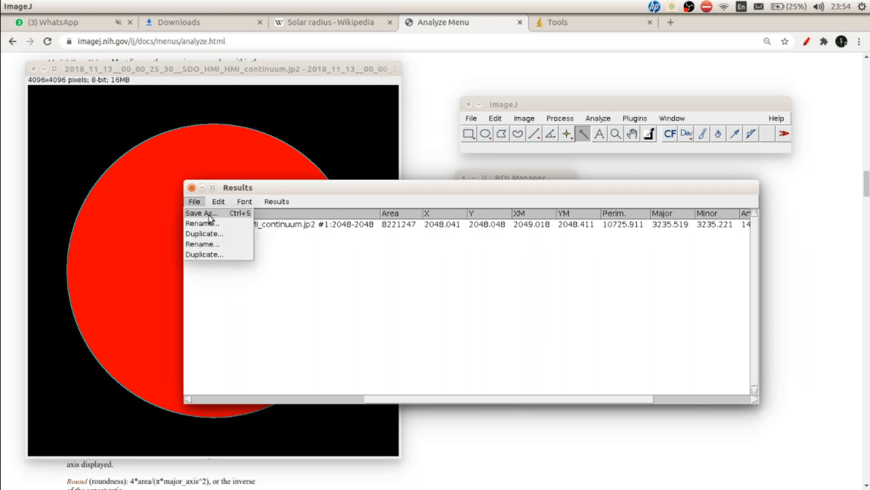
click(202, 213)
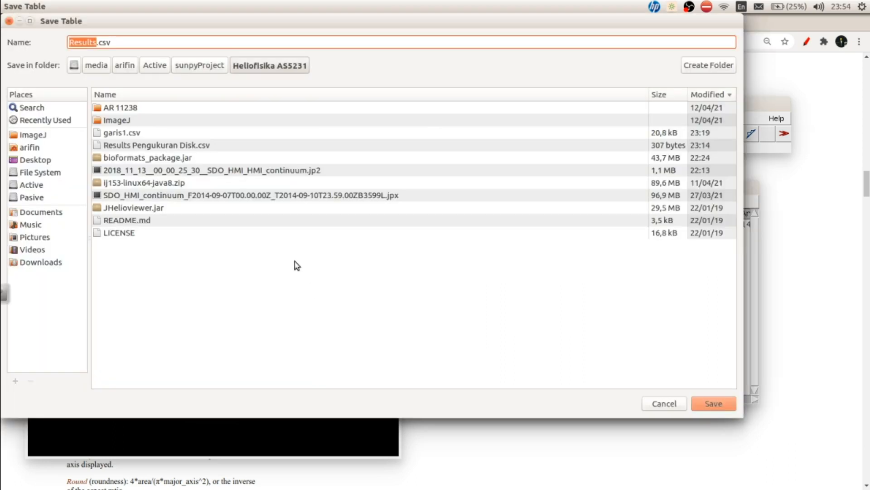
drag(97, 43, 41, 43)
text(HasilPros)
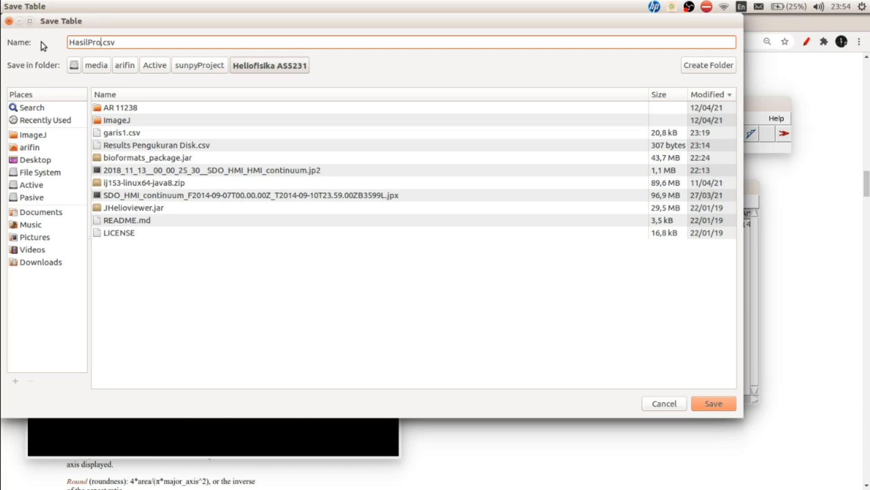
text(es)
click(713, 403)
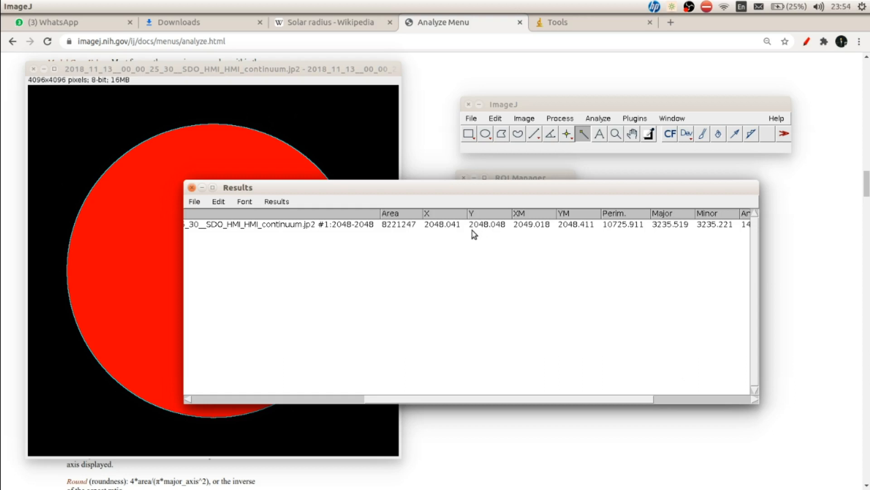
click(192, 188)
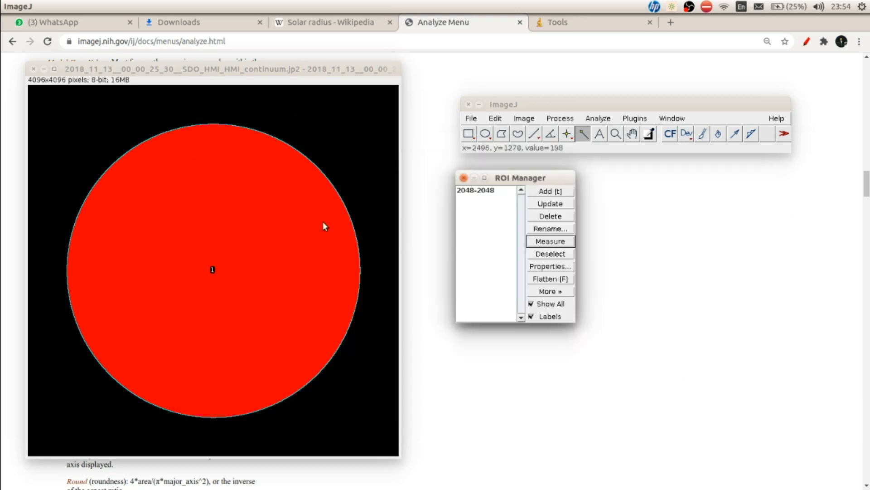
- Delete all regions from the ROI Manager list and close the manager
click(551, 216)
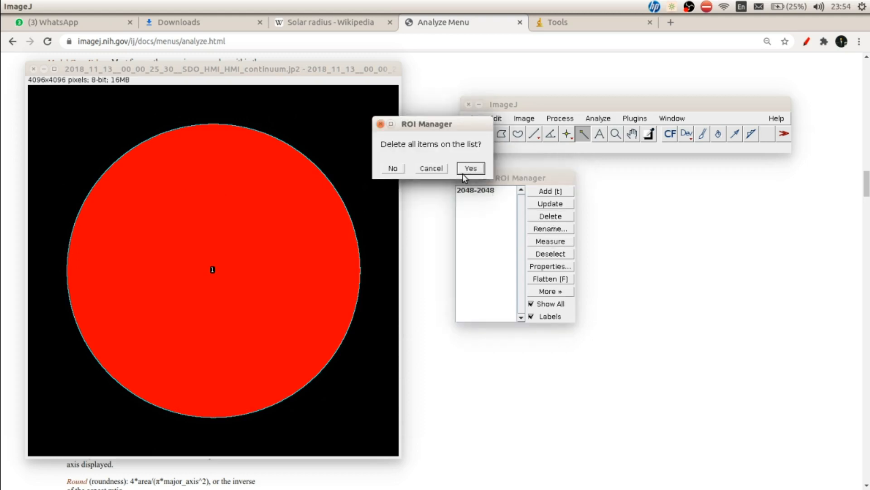
click(471, 168)
click(463, 177)
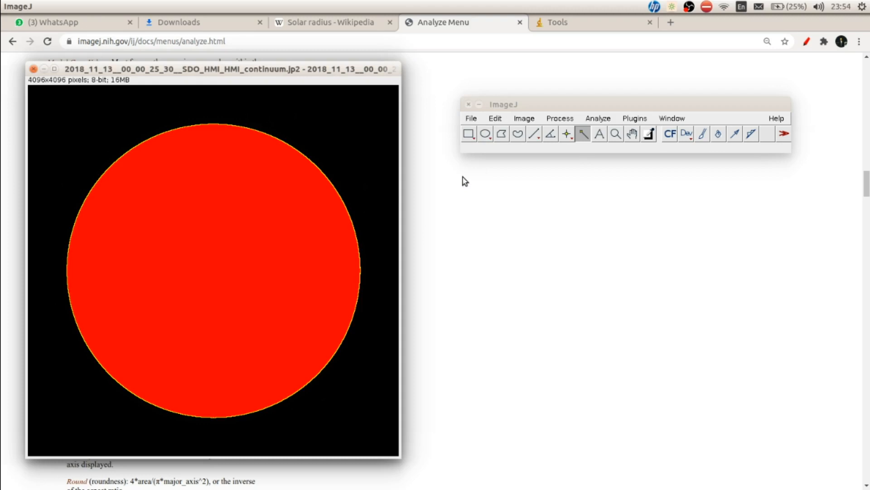
- Reset the image threshold to restore the grayscale solar disk and close the Threshold window
click(528, 118)
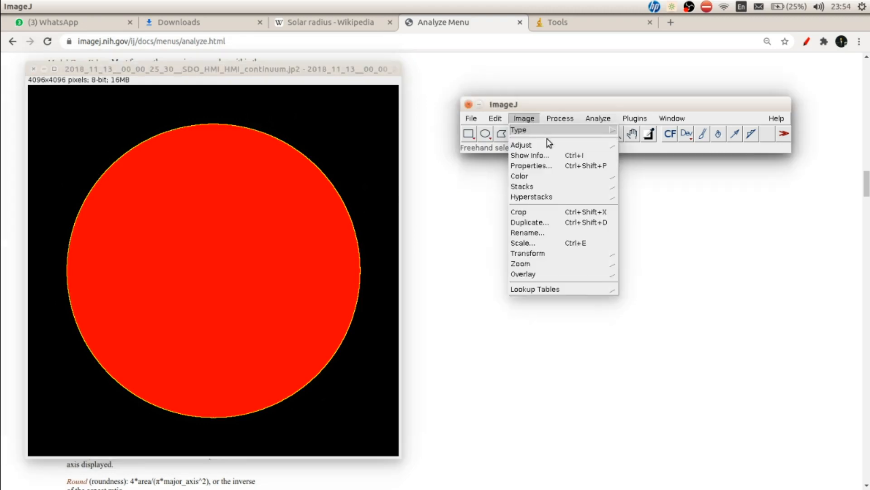
mouse_move(552, 146)
click(641, 180)
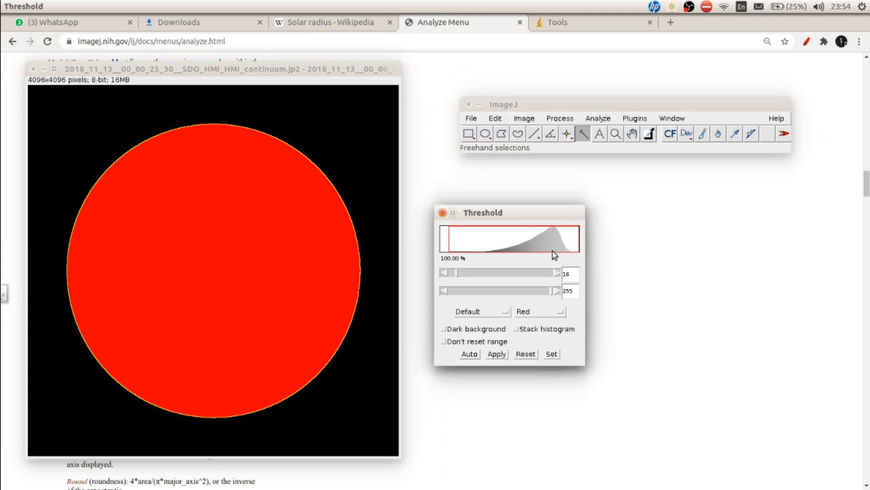
click(525, 354)
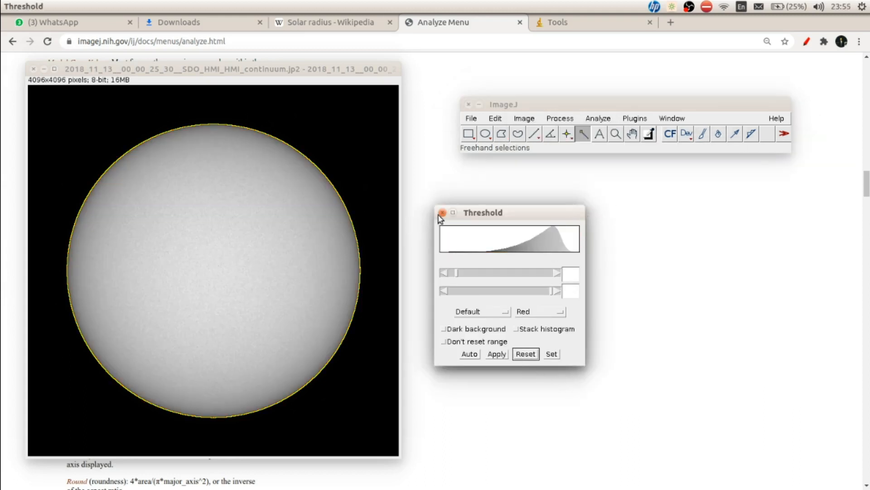
click(443, 212)
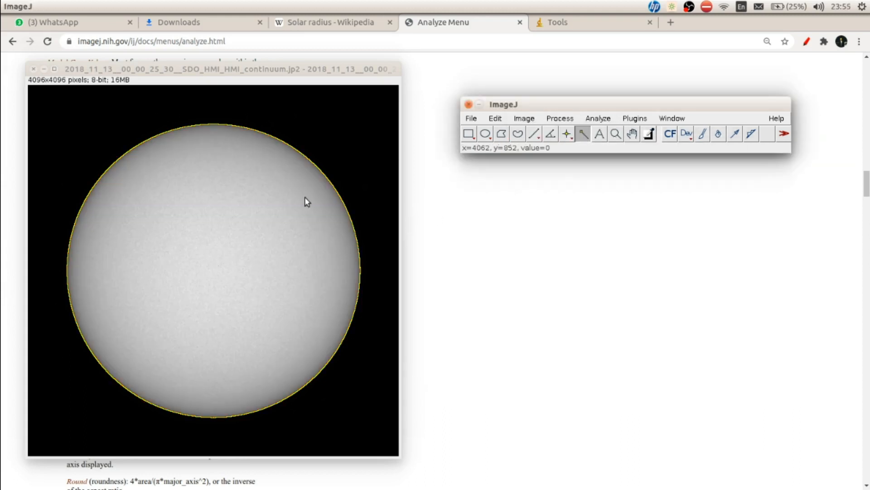
- Clear the disk outline selection from the solar image
click(351, 188)
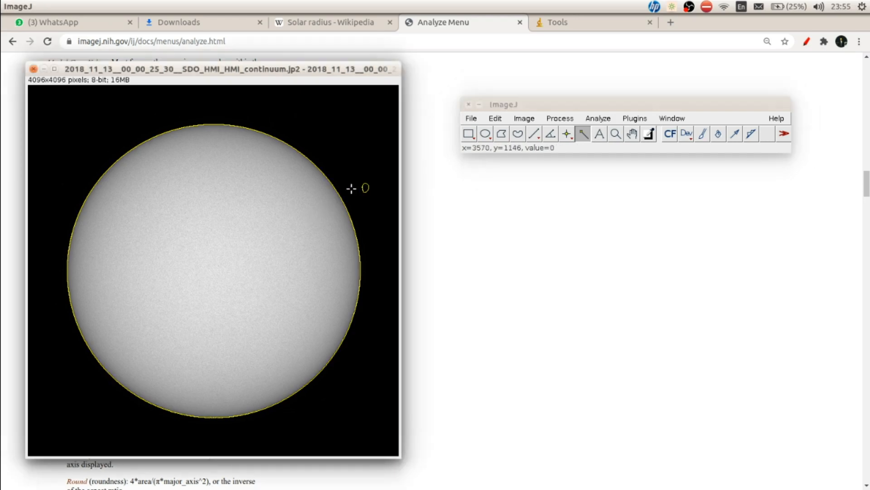
click(358, 181)
click(155, 452)
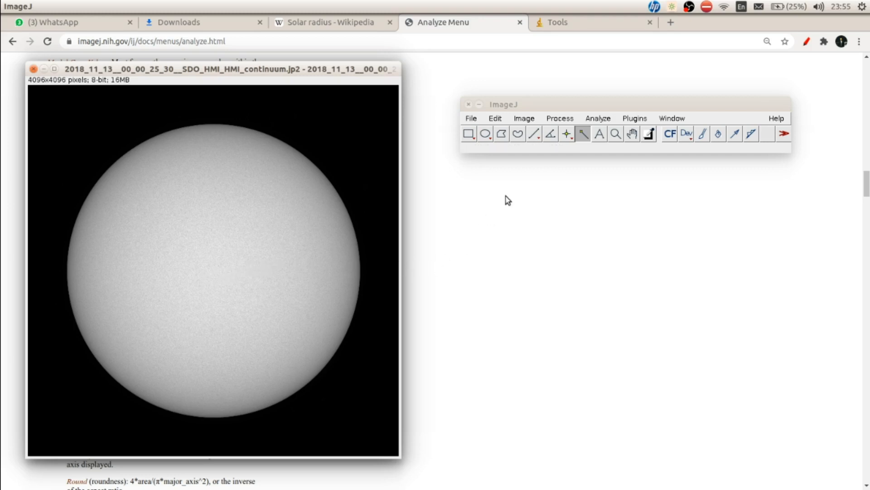
- Overlay a black Lines grid on the solar image with an area per point of 207126 pixels^2
click(598, 119)
mouse_move(591, 270)
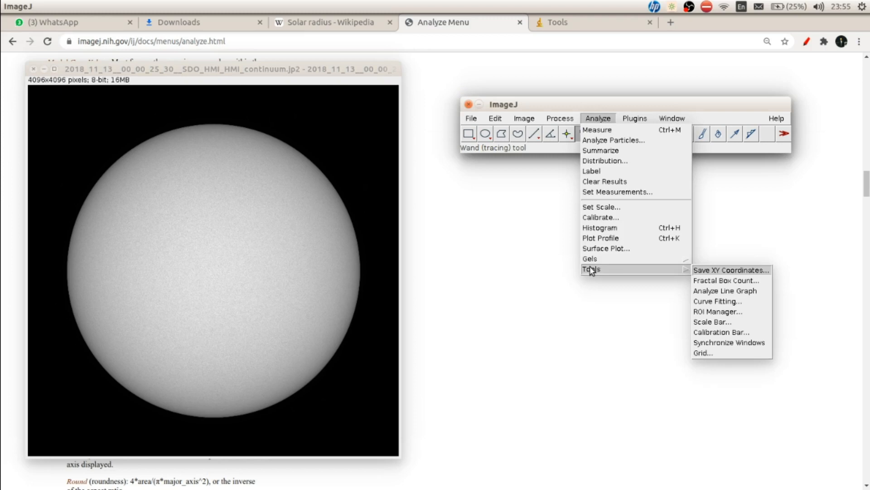
click(704, 355)
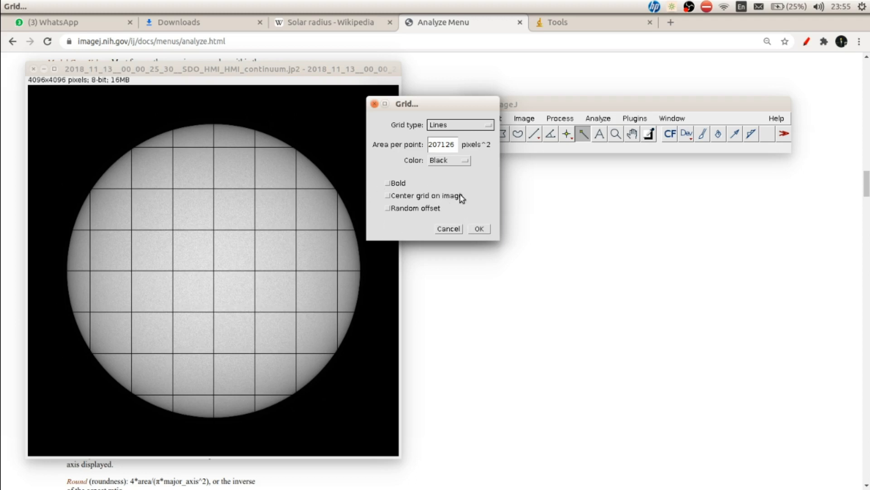
click(479, 228)
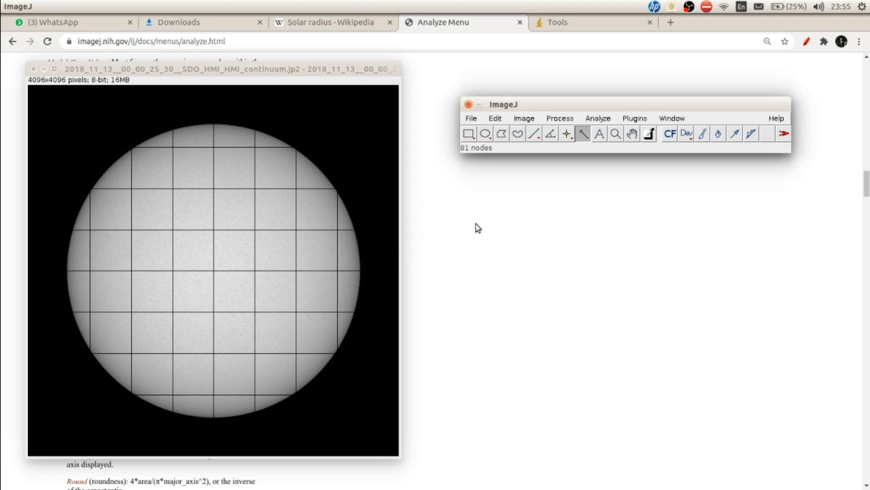
- Draw a straight line about 1800 pixels long from the central grid intersection to just beyond the disk's lower-right limb
click(535, 137)
click(210, 274)
scroll(209, 274, up, 2)
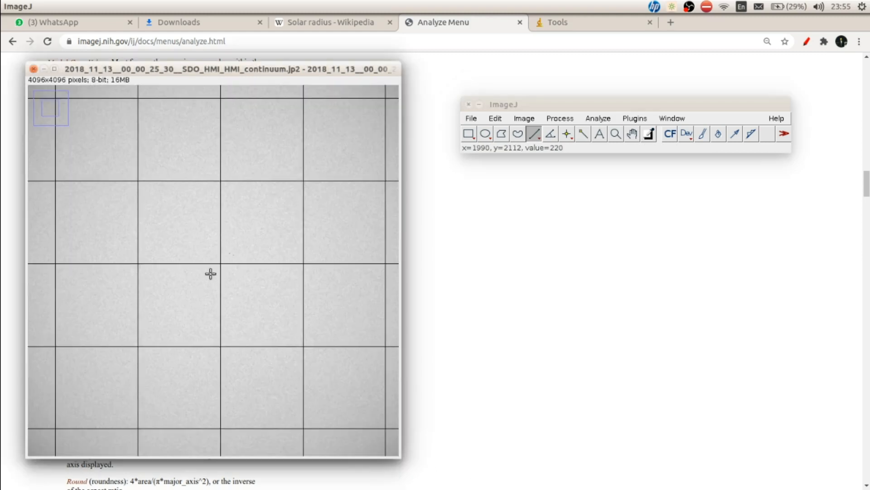
scroll(202, 253, down, 1)
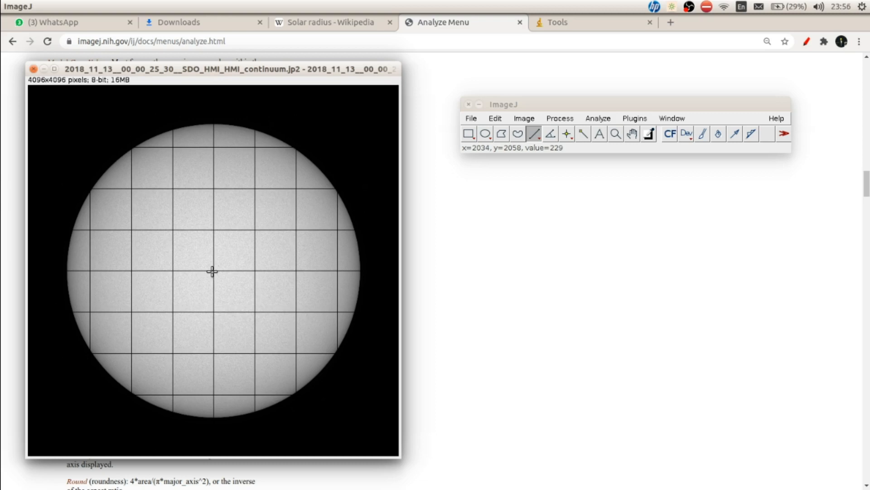
scroll(213, 271, up, 5)
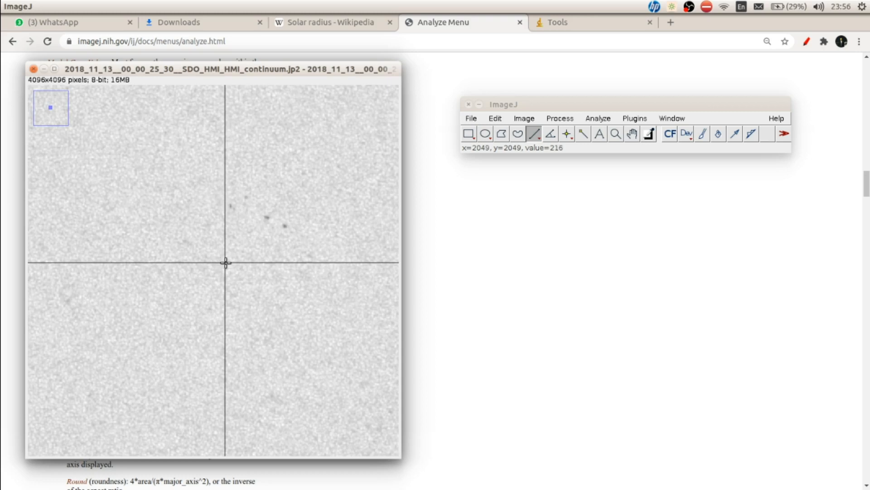
drag(225, 263, 346, 375)
scroll(185, 211, down, 6)
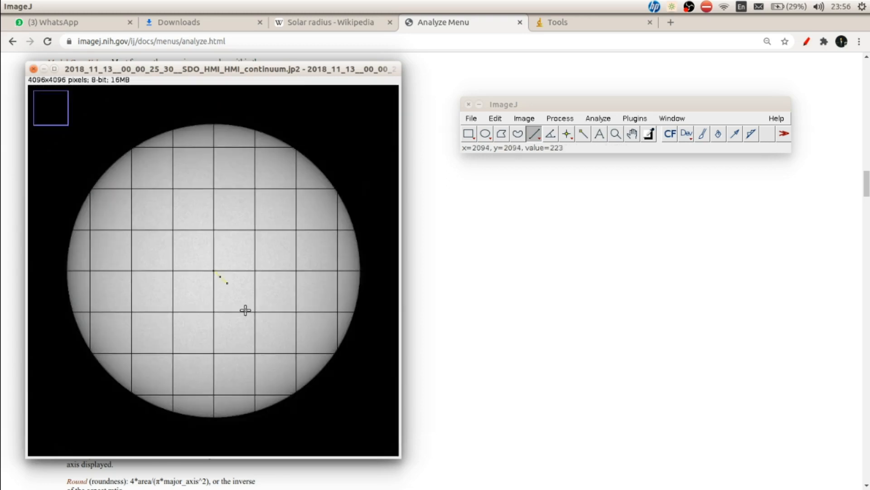
drag(216, 274, 312, 410)
- Plot the gray-value profile along the lower-right radial line and place the plot window beside the solar image
click(598, 118)
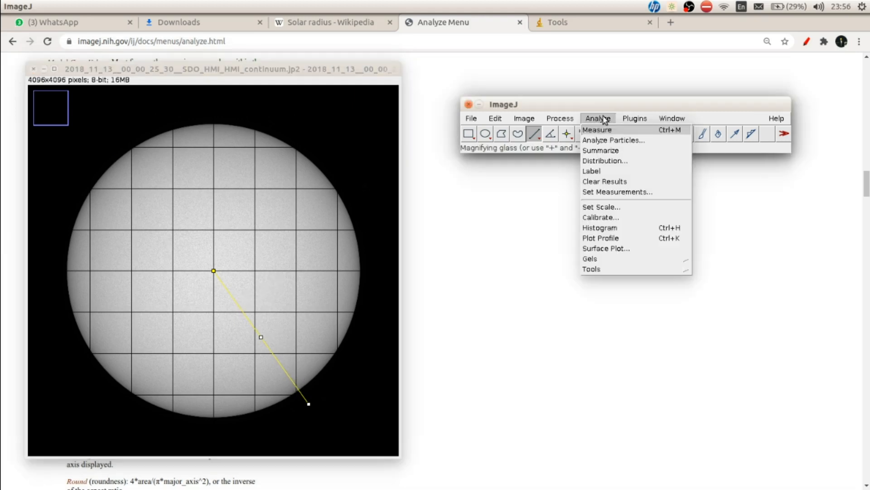
click(611, 238)
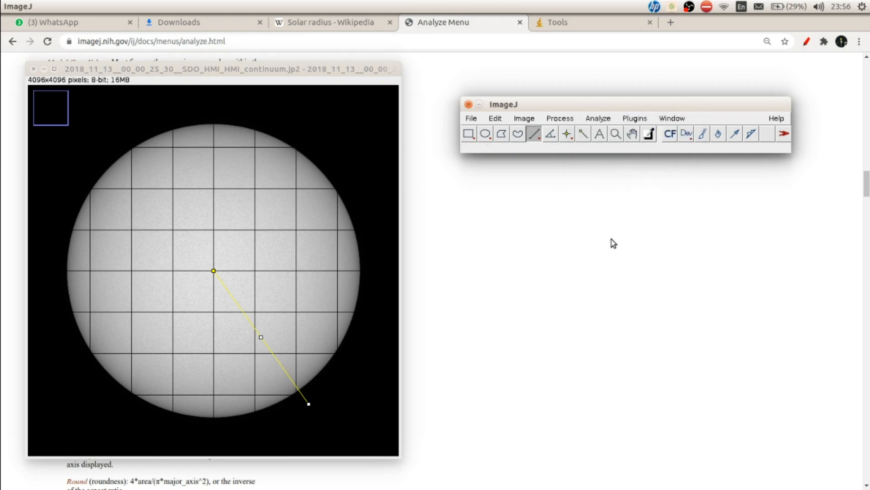
drag(333, 29, 769, 131)
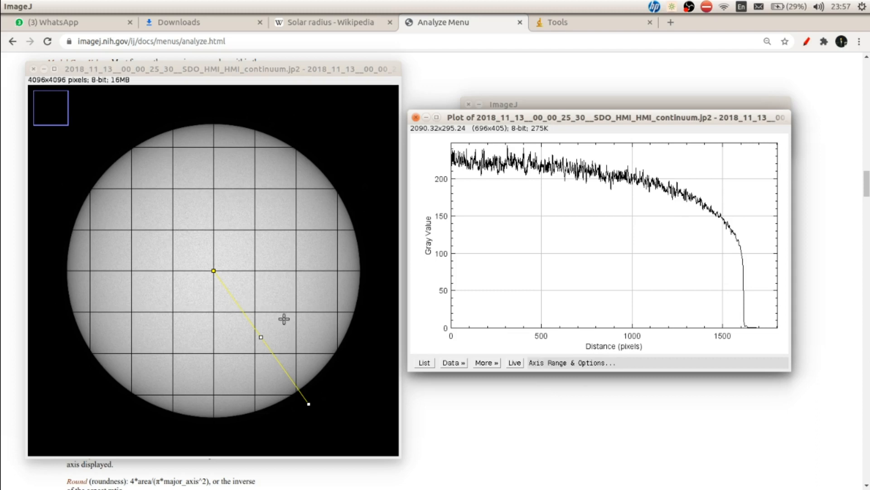
- Save the lower-right line's profile data as Garis1.csv in the Heliofisika AS5231 folder
click(453, 363)
click(442, 387)
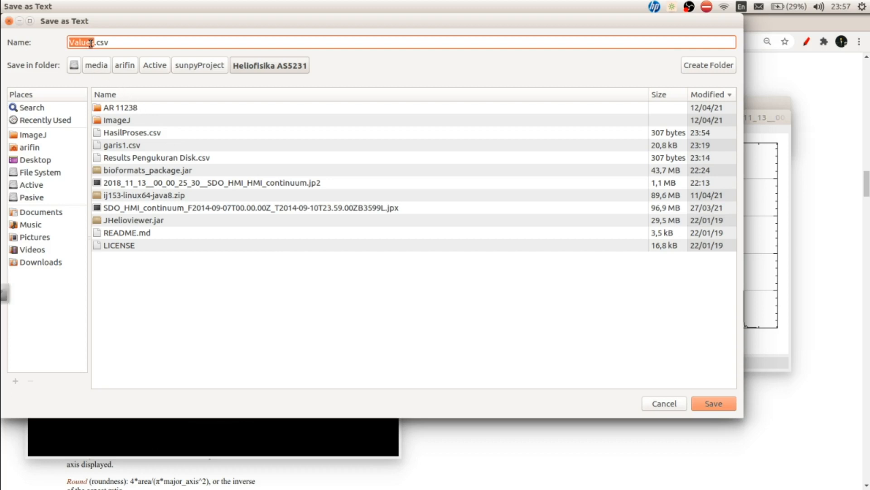
text(Garis1)
click(731, 409)
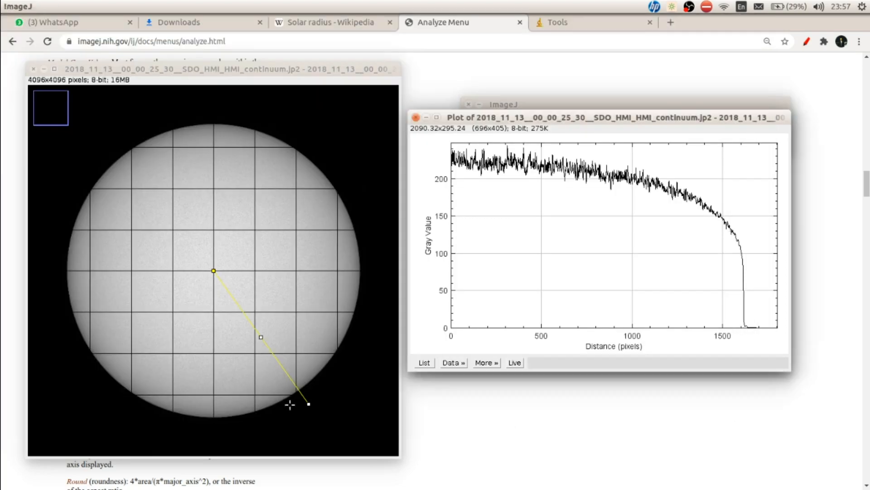
- Swing the line's outer end beyond the disk's upper-right limb and plot its gray-value profile in place of the old plot
drag(309, 405, 337, 167)
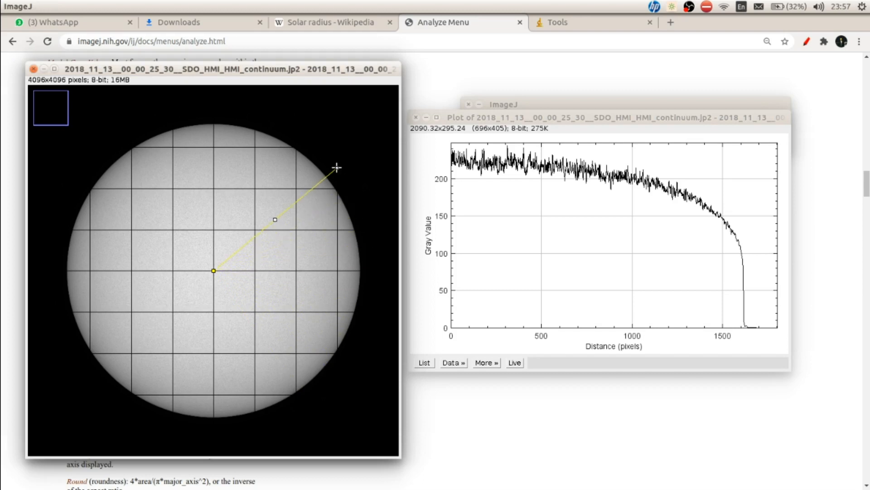
click(416, 117)
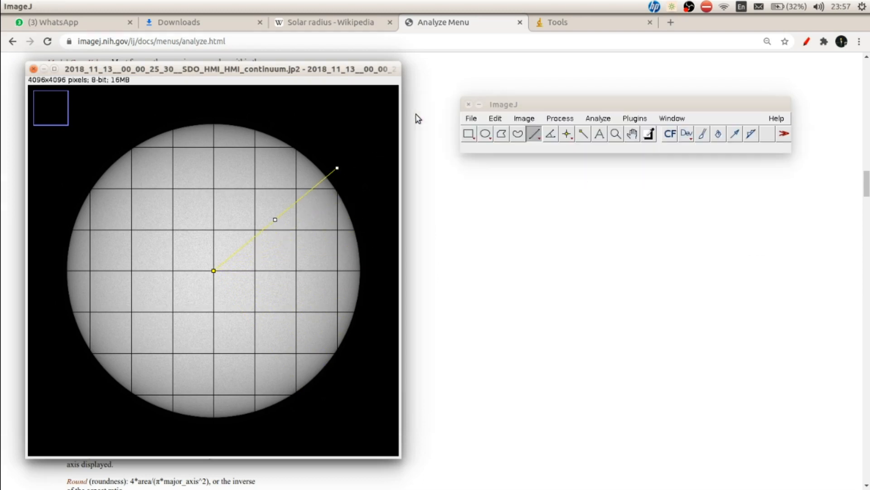
click(596, 119)
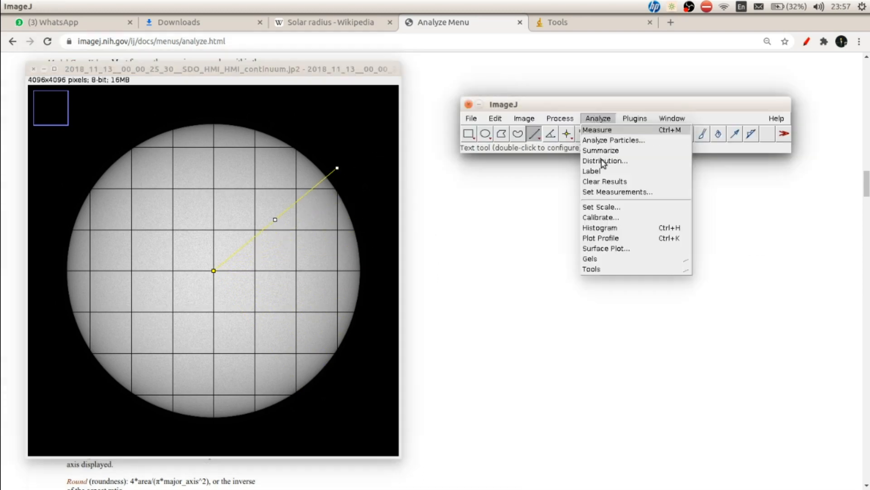
click(602, 243)
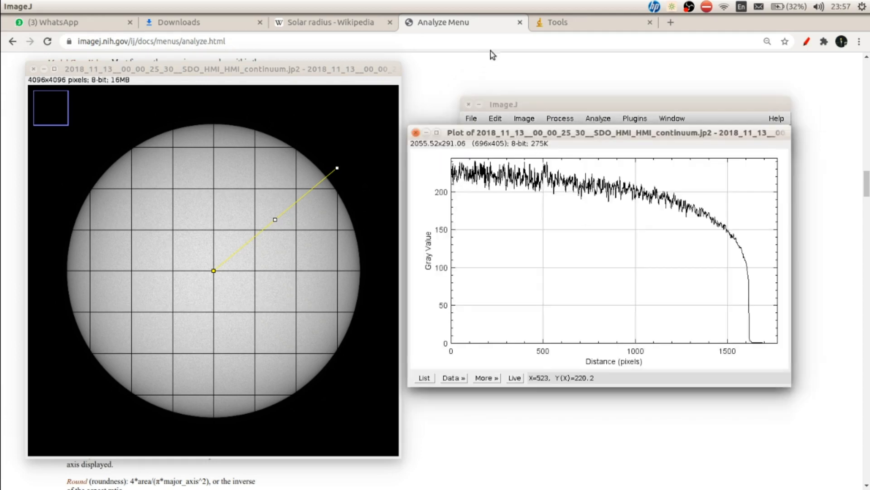
- Save the upper-right line's profile data as Garis2.csv and close the plot
click(485, 380)
click(459, 379)
click(461, 379)
click(460, 379)
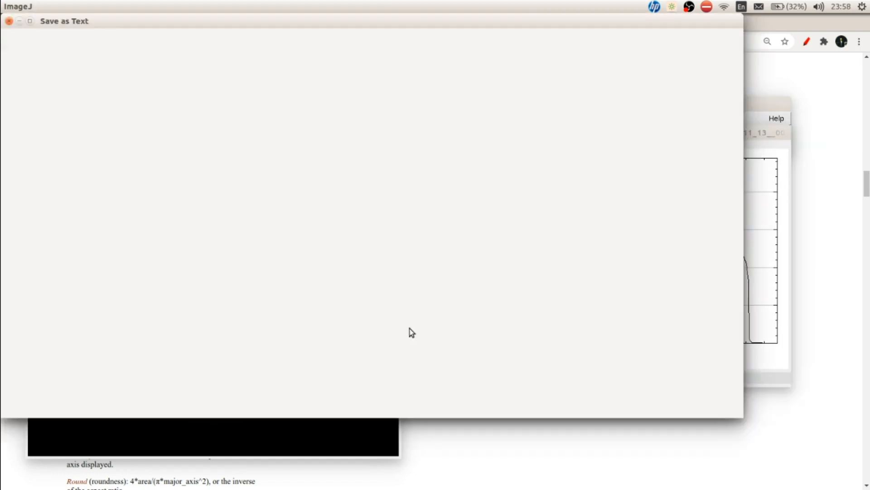
text(Garis2)
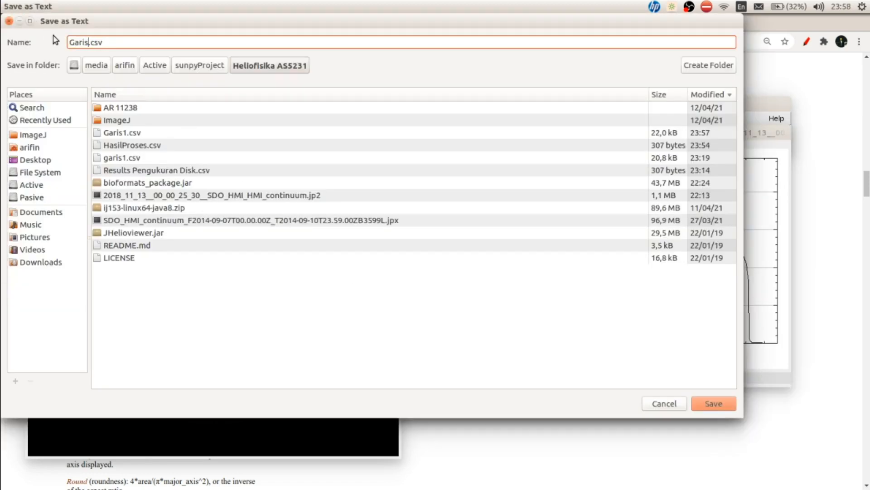
key(Return)
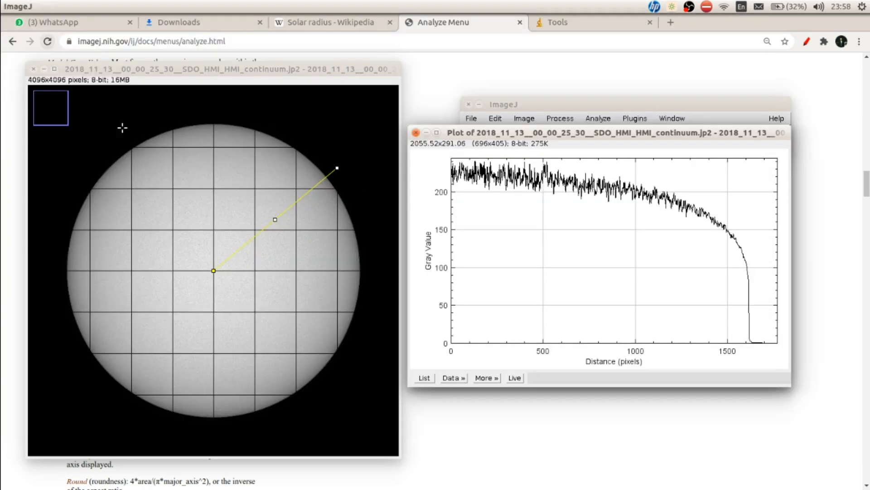
click(415, 133)
- Swing the line's outer end beyond the disk's upper-left limb and plot the gray-value profile along it
drag(340, 171, 81, 167)
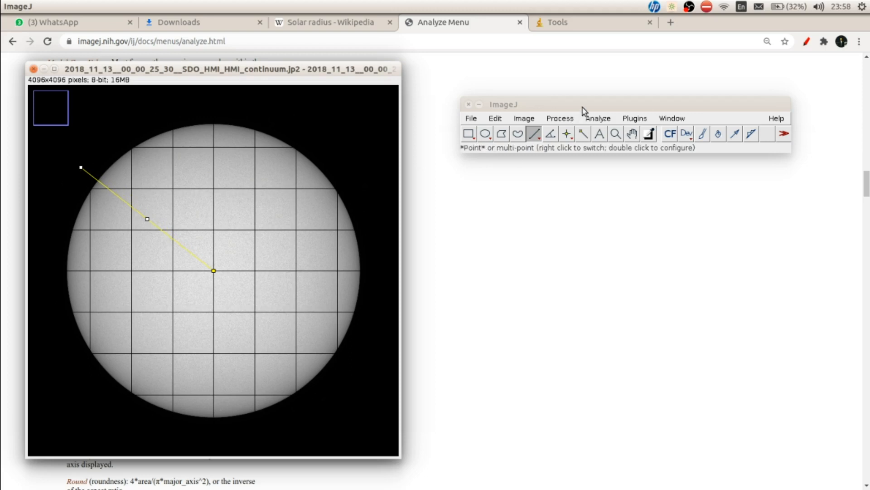
click(596, 119)
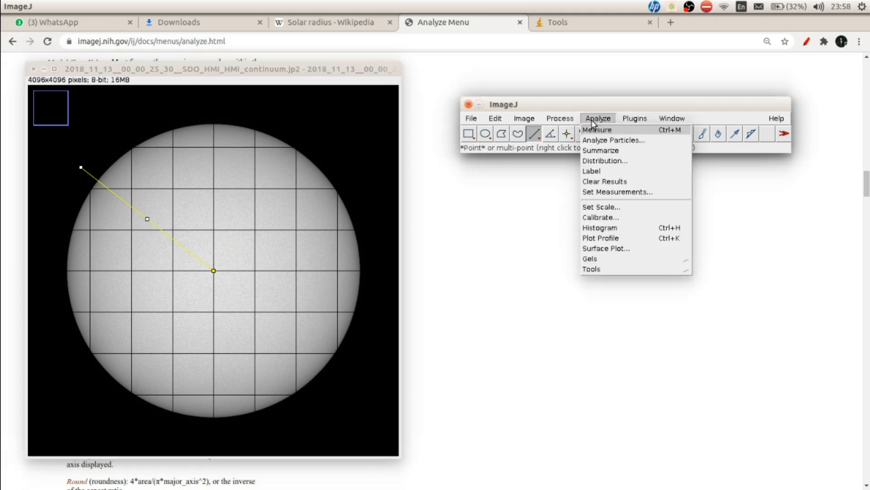
click(589, 239)
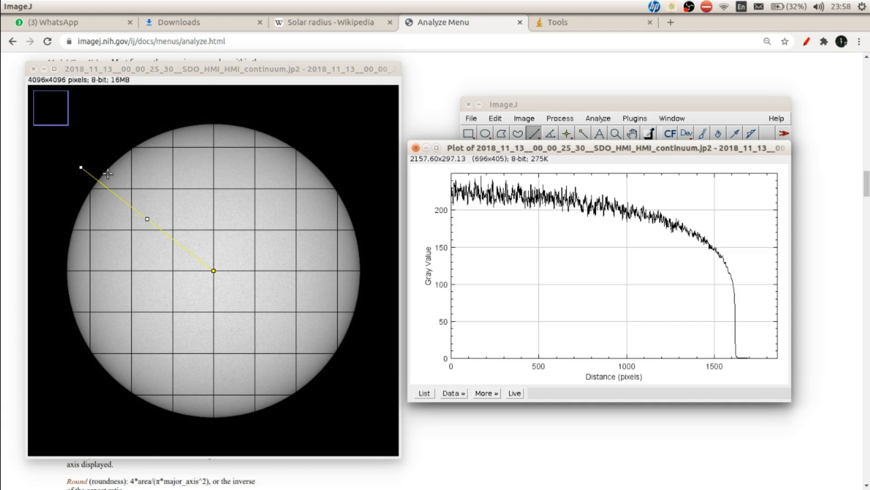
- Save the upper-left line's profile data as Garis3.csv and close the plot
mouse_move(719, 365)
click(454, 393)
click(463, 393)
text(Garis3)
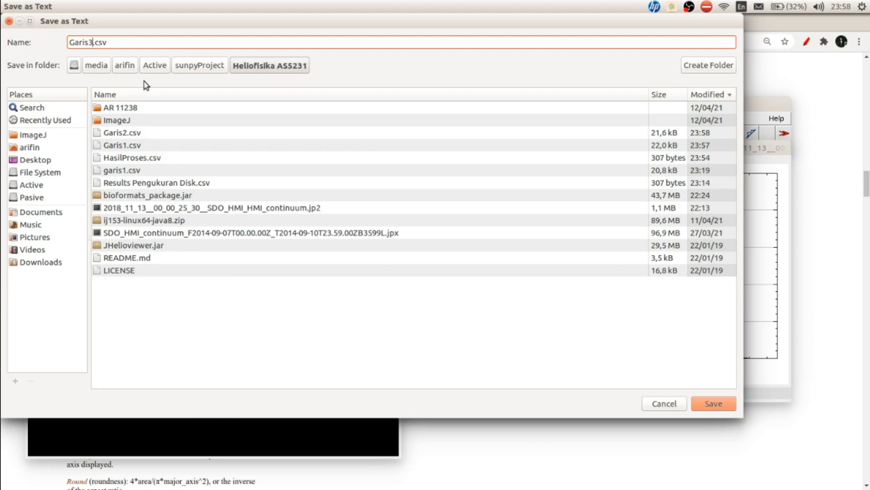
key(Return)
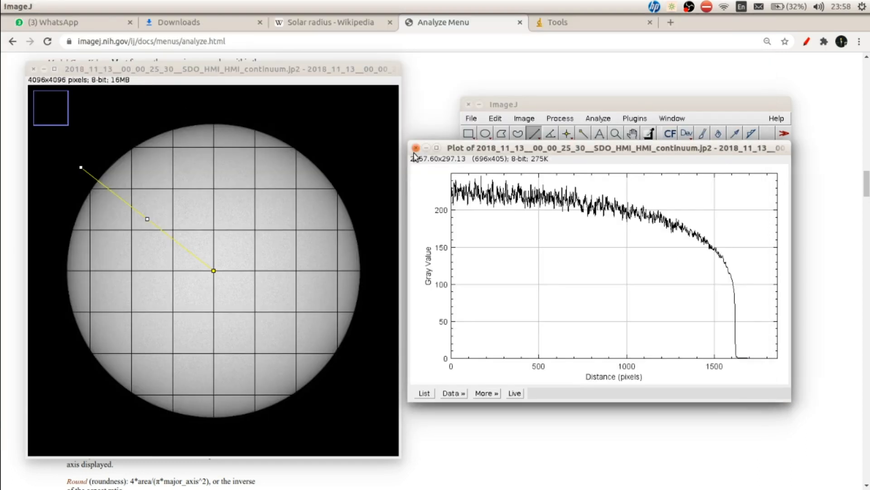
click(416, 148)
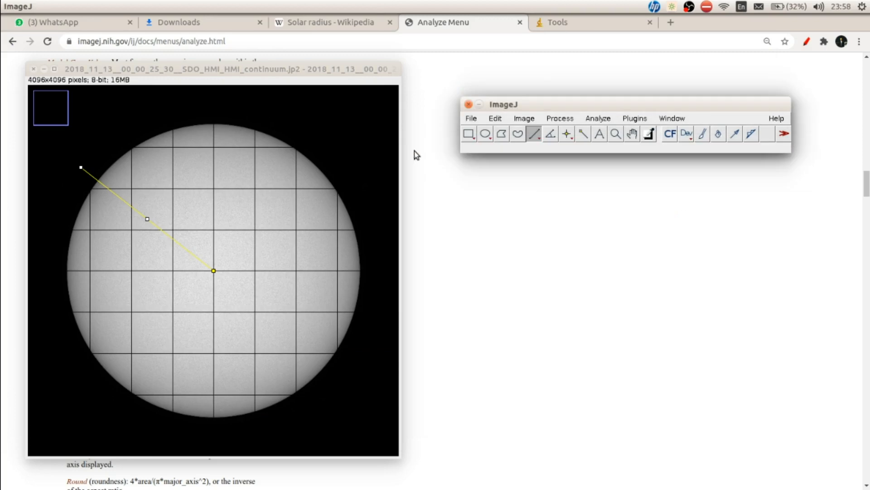